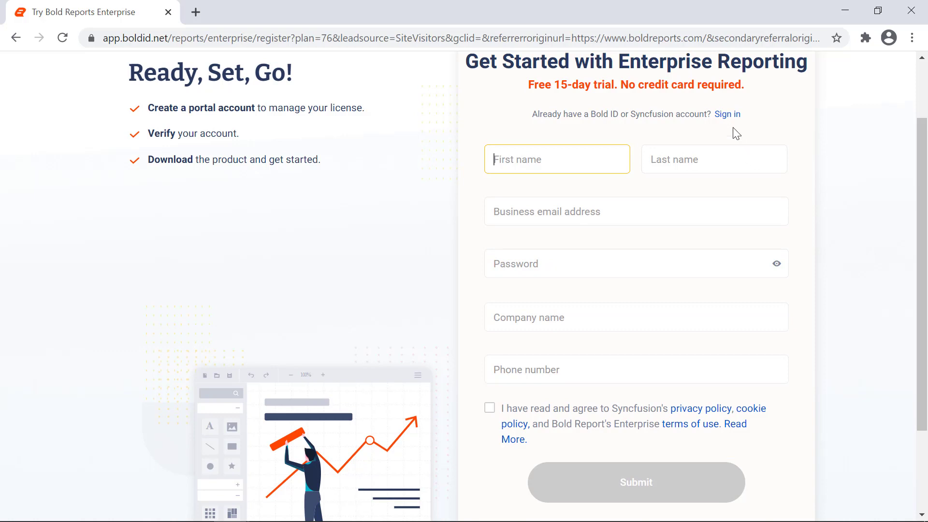
# Sign in with the account e-mail, download the Report Server Windows EXE, and select it in Explorer
pyautogui.click(727, 116)
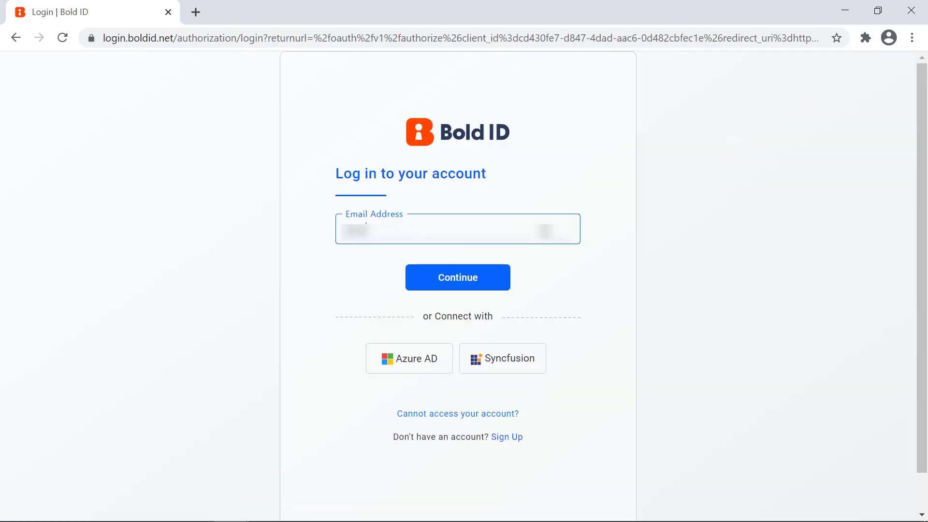
pyautogui.click(505, 276)
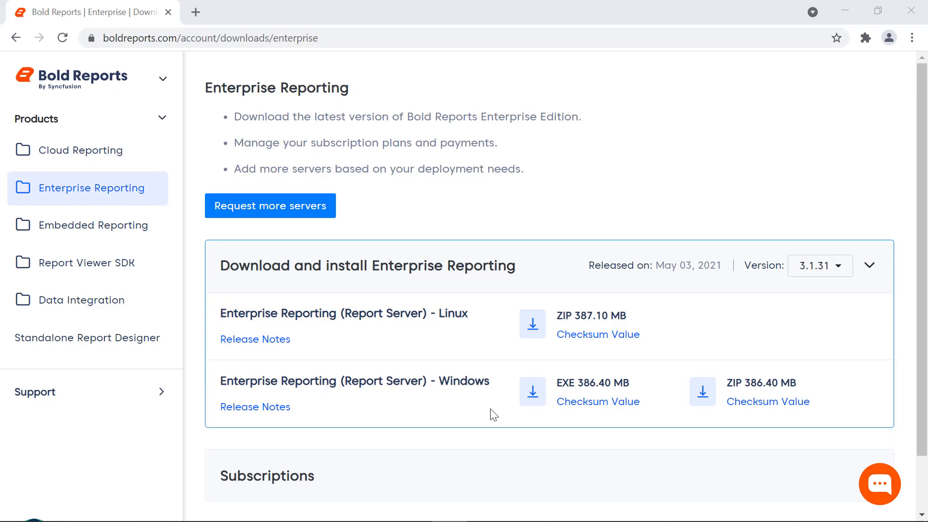
pyautogui.click(526, 400)
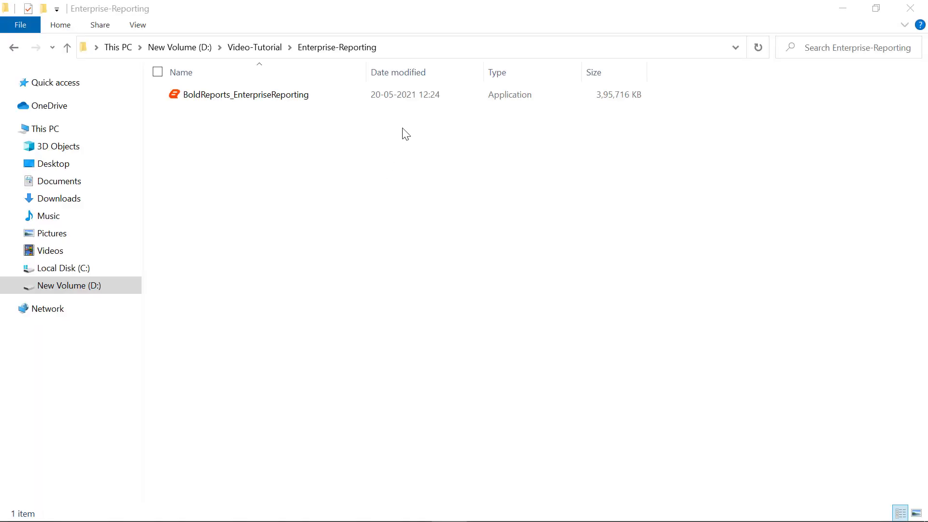
pyautogui.click(419, 96)
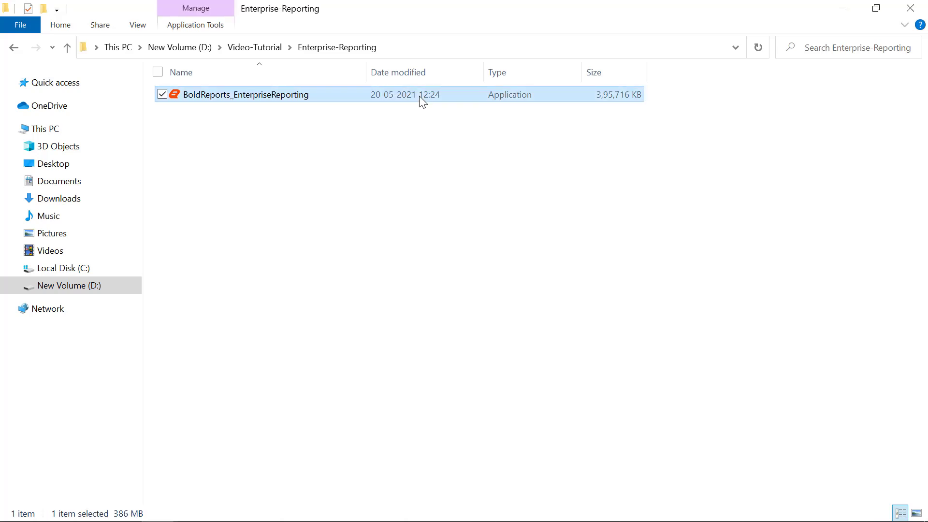
# Run BoldReports_EnterpriseReporting from the D:\Video-Tutorial\Enterprise-Reporting folder
pyautogui.doubleClick(418, 96)
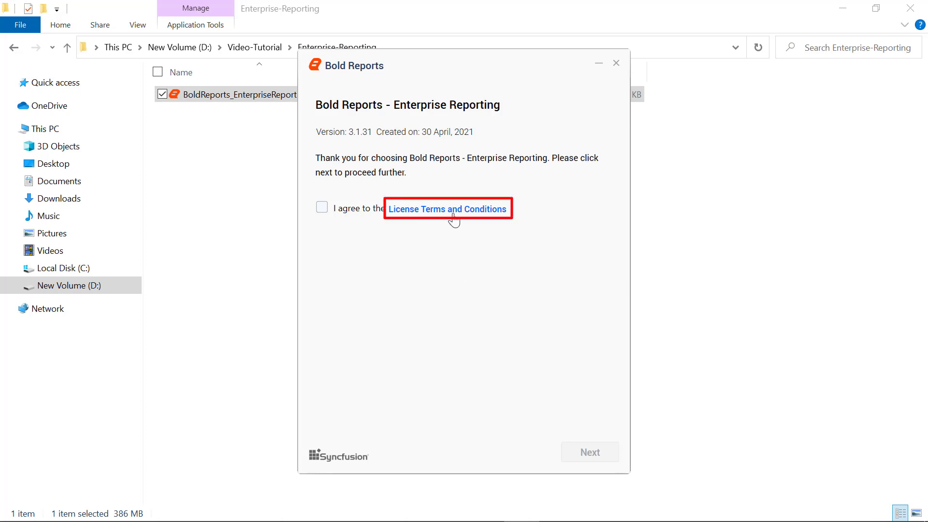
# Agree to the License Terms and Conditions and continue to Install Settings
pyautogui.click(327, 212)
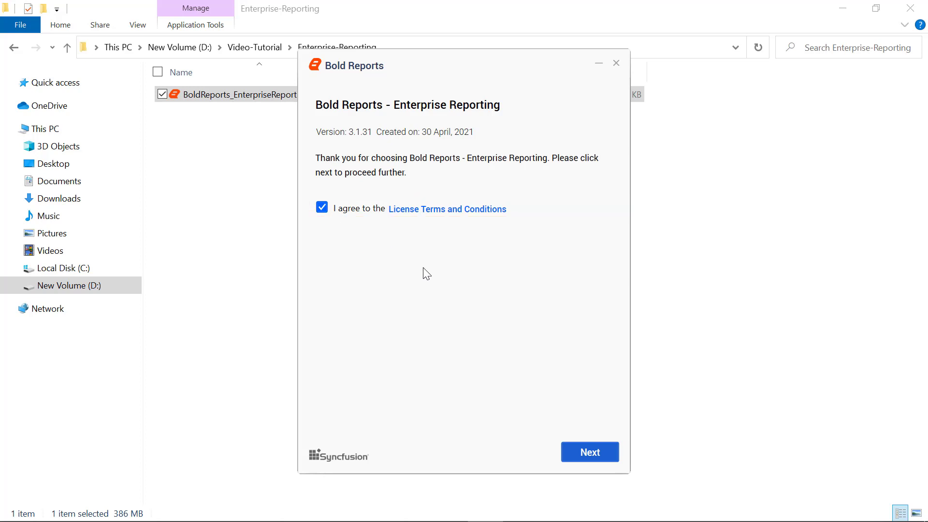
pyautogui.click(590, 453)
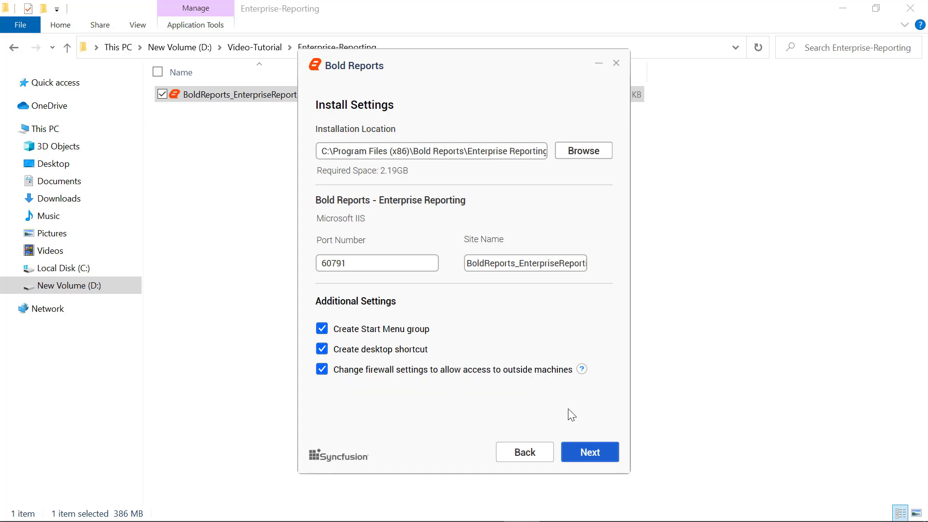
# Keep IIS port 60791 with the default install options and acknowledge the IIS features warning
pyautogui.click(588, 454)
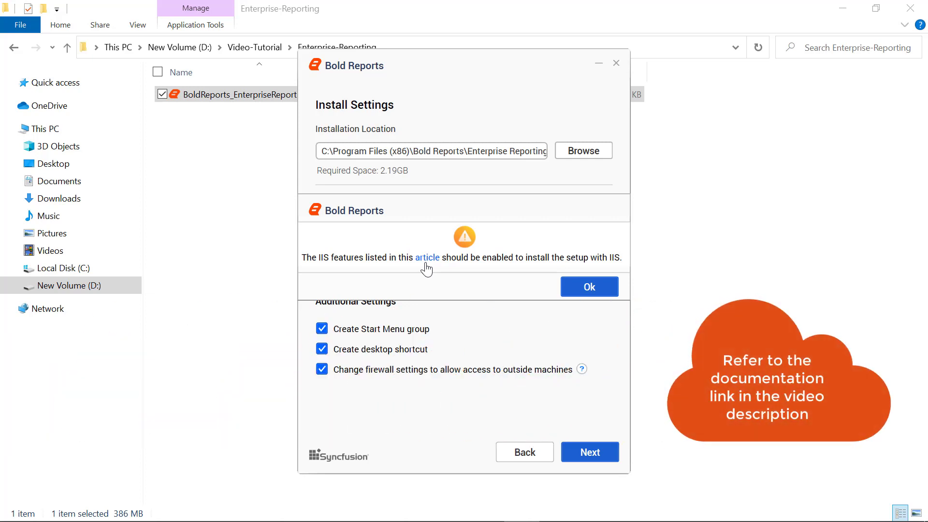
pyautogui.click(574, 294)
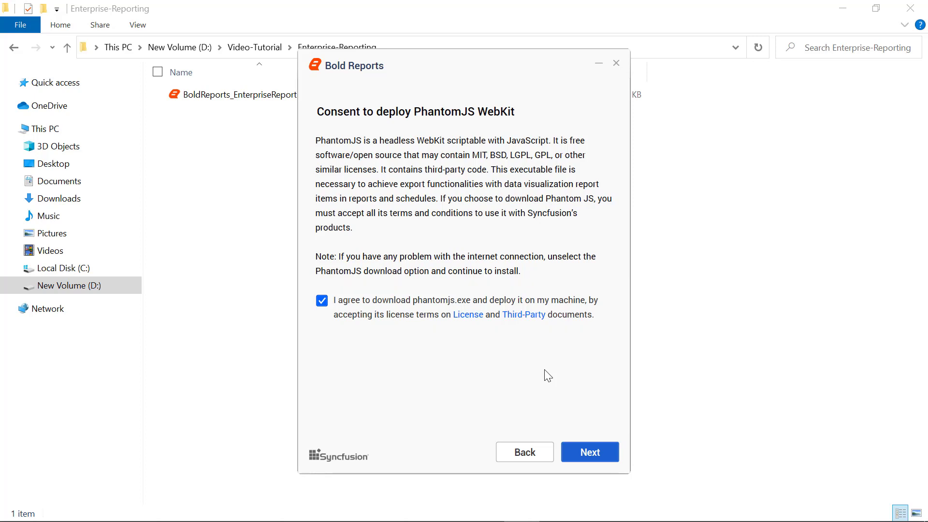
# Keep the PhantomJS download-and-deploy agreement checked and continue
pyautogui.click(594, 457)
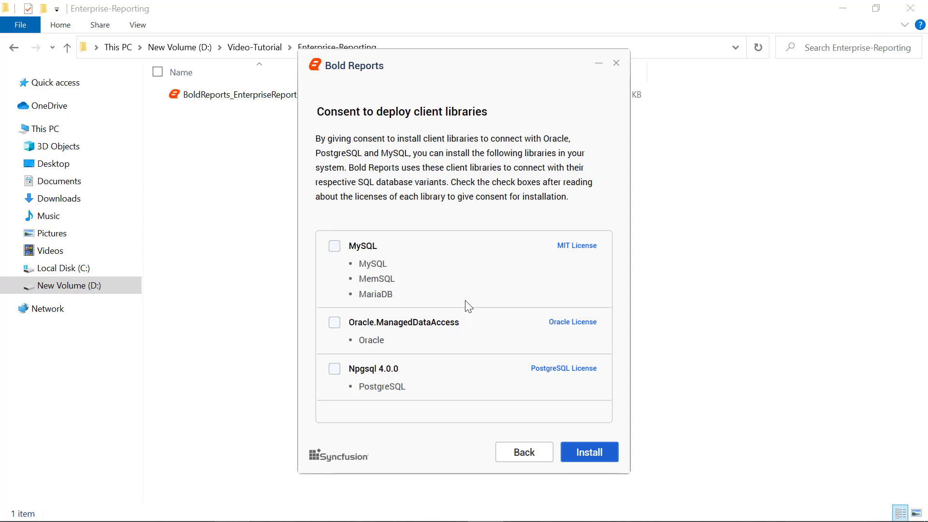
# Consent to the MySQL, Oracle.ManagedDataAccess and Npgsql 4.0.0 libraries and install Bold Reports 3.1.31
pyautogui.click(337, 248)
pyautogui.click(335, 322)
pyautogui.click(335, 370)
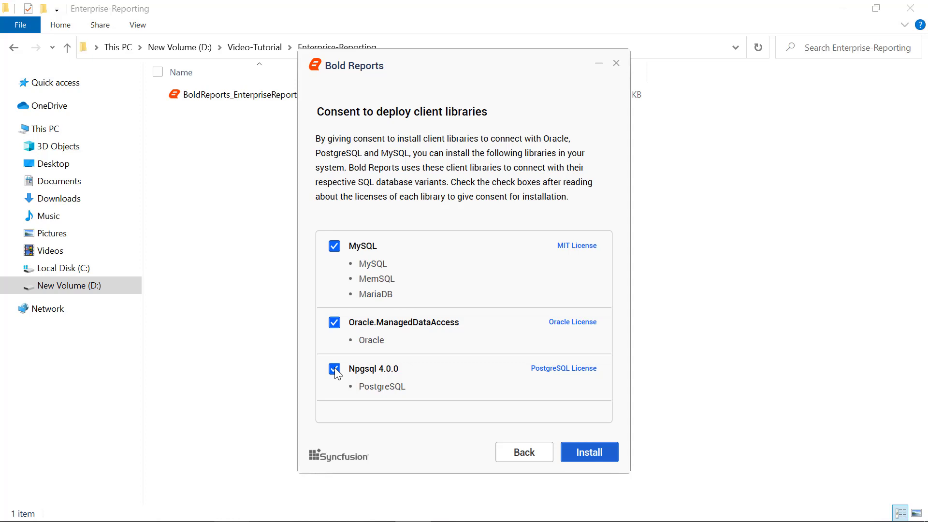
pyautogui.click(581, 453)
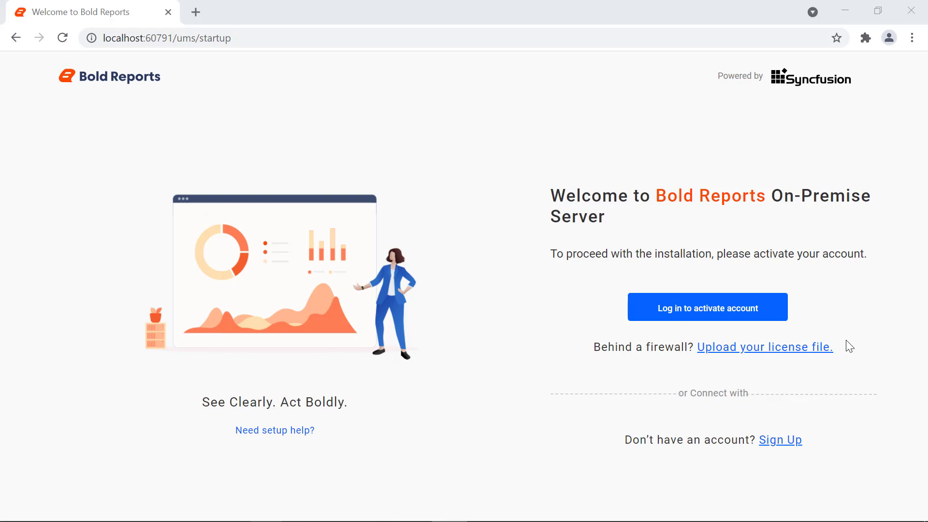
# Switch to Offline Setup and open the downloads page to obtain a license file
pyautogui.click(824, 356)
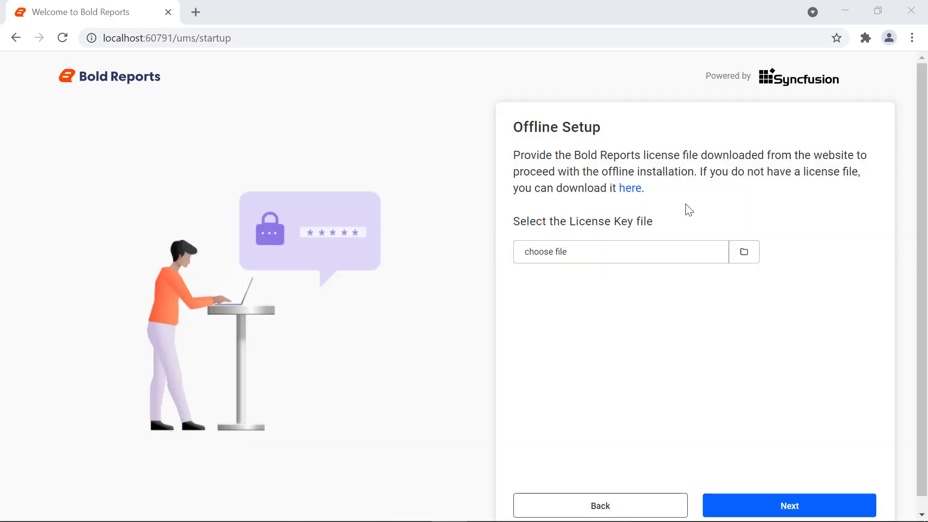
pyautogui.click(631, 189)
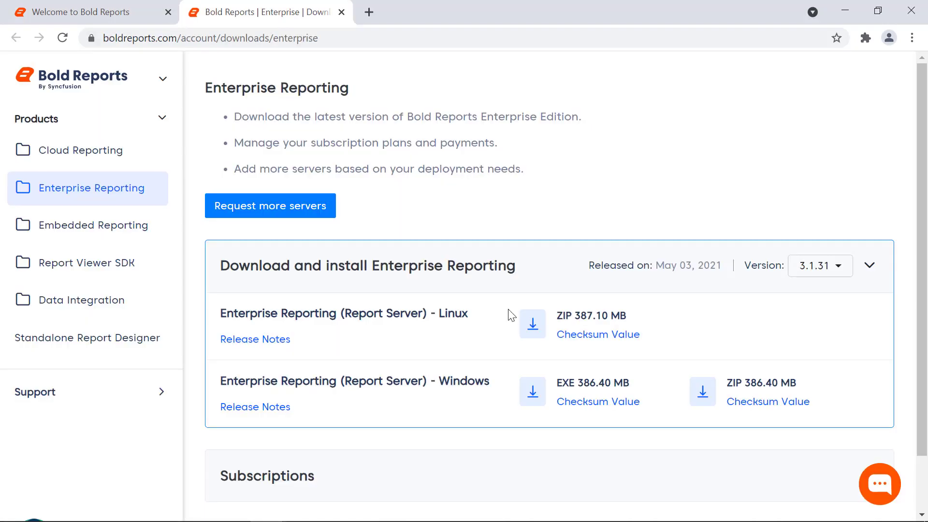
# Expand the On-Premise Standard subscription and download its unlock key .lic file
pyautogui.scroll(-1, 511, 315)
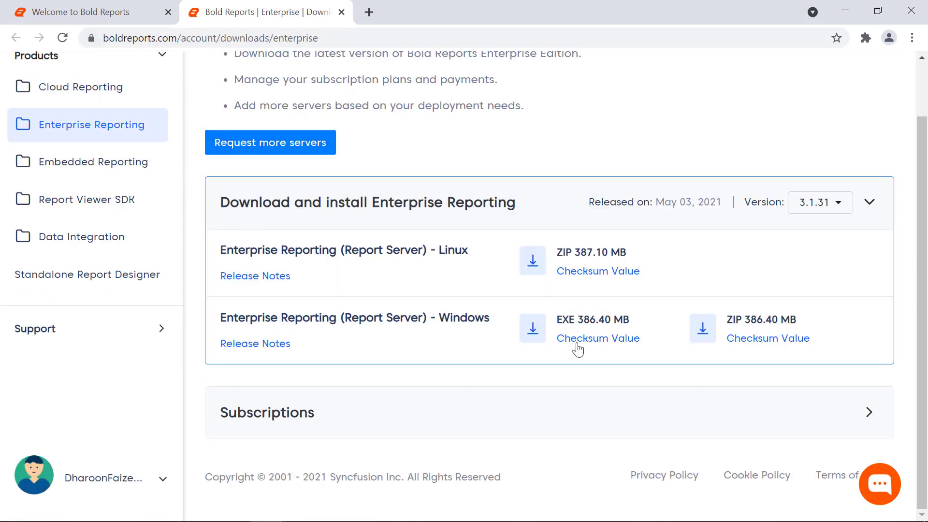
pyautogui.click(869, 420)
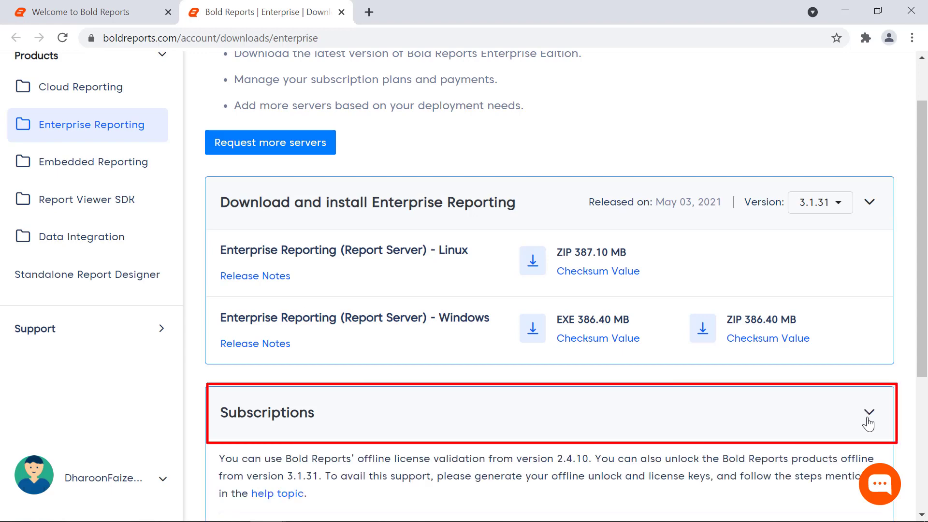
pyautogui.scroll(-3, 559, 456)
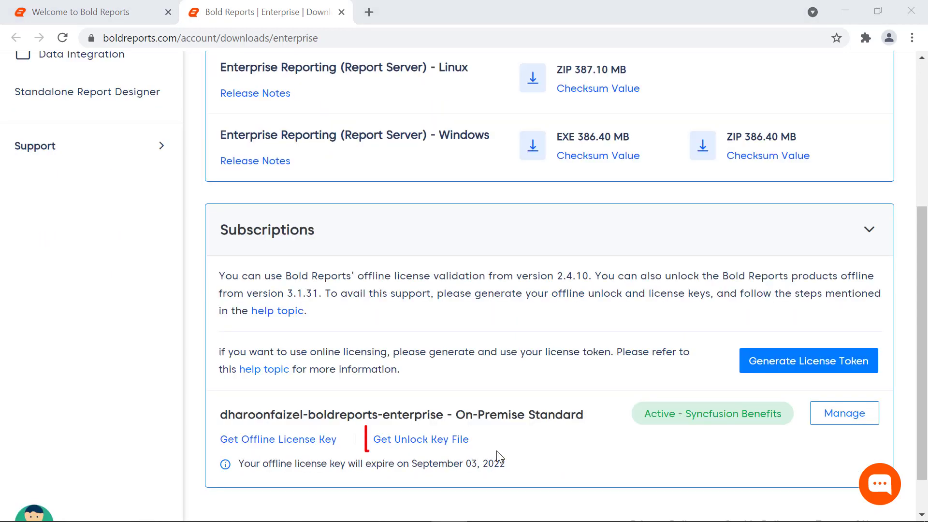
pyautogui.click(454, 447)
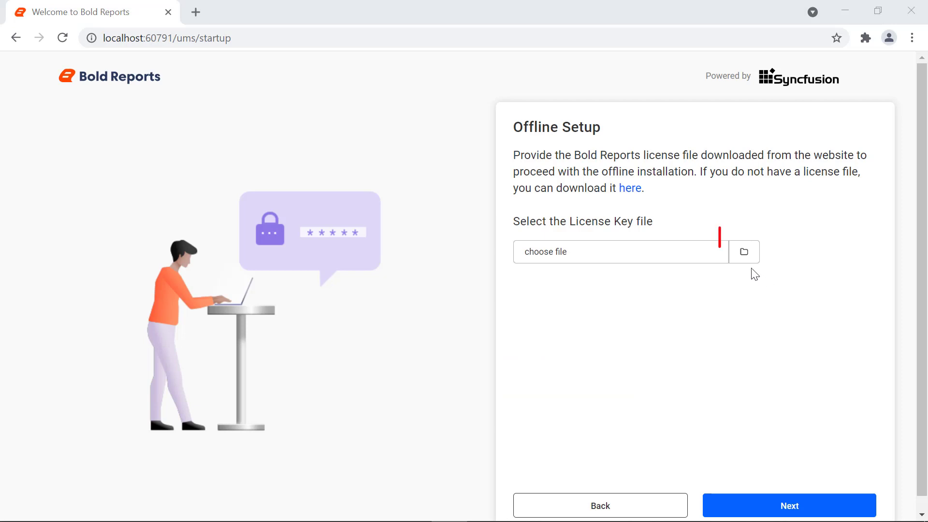
# Load boldreports_unlockkey.lic to view its On-Premise Standard plan details, then go back
pyautogui.click(745, 264)
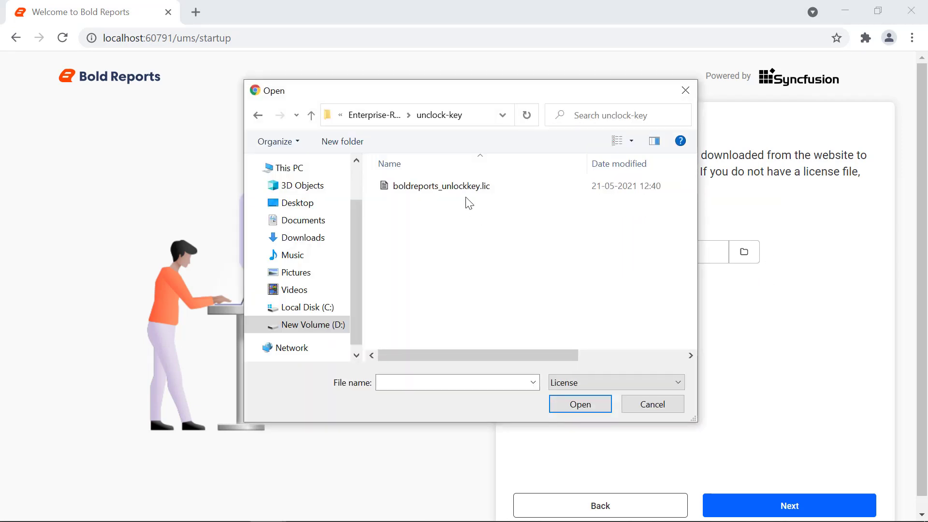
pyautogui.click(465, 190)
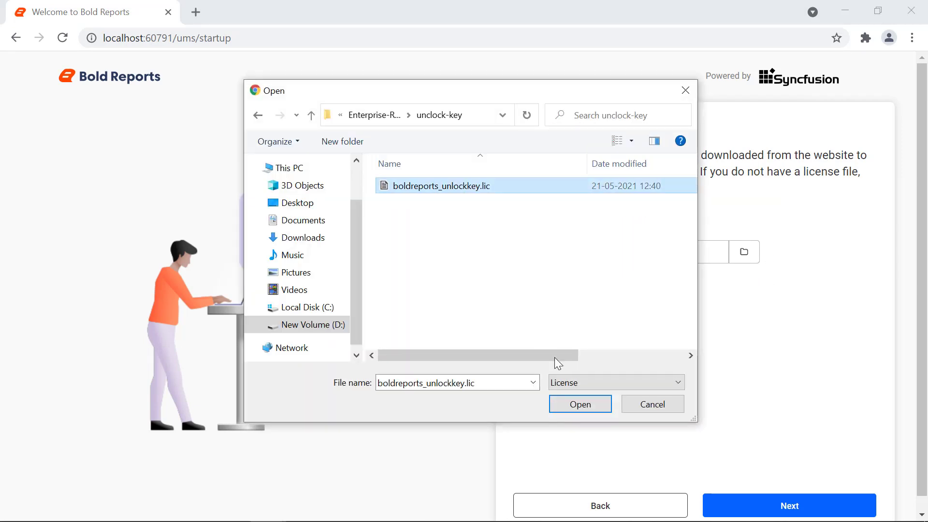
pyautogui.click(583, 403)
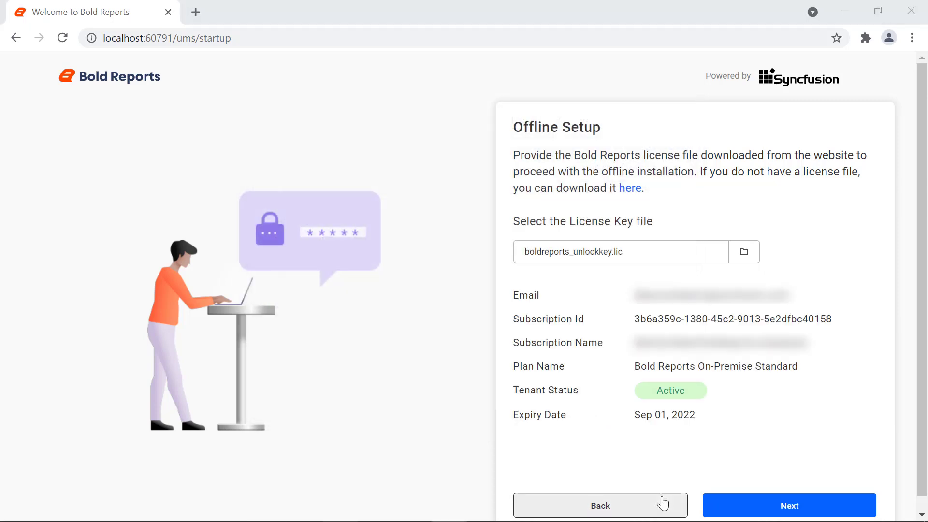
pyautogui.click(662, 502)
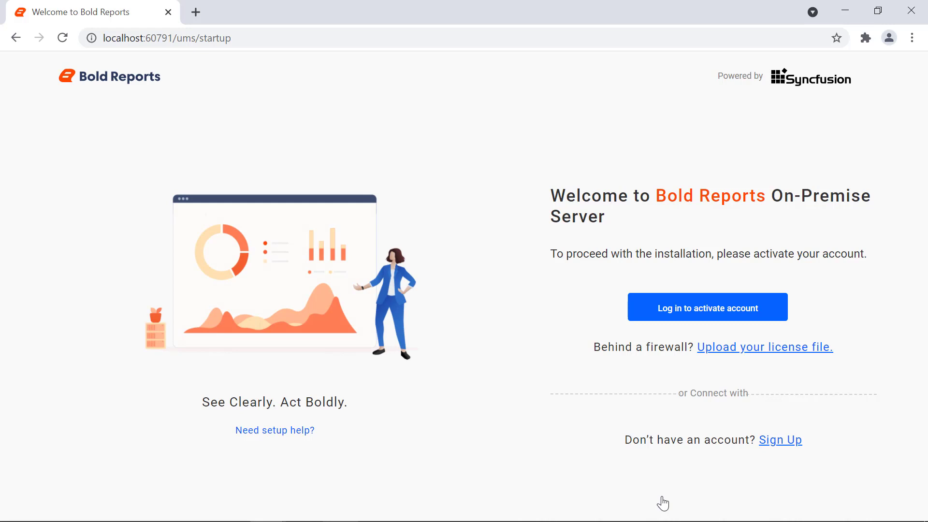
# Log in through Bold ID with the account e-mail address to reach the portal license list
pyautogui.click(765, 318)
pyautogui.click(523, 205)
pyautogui.write('...')
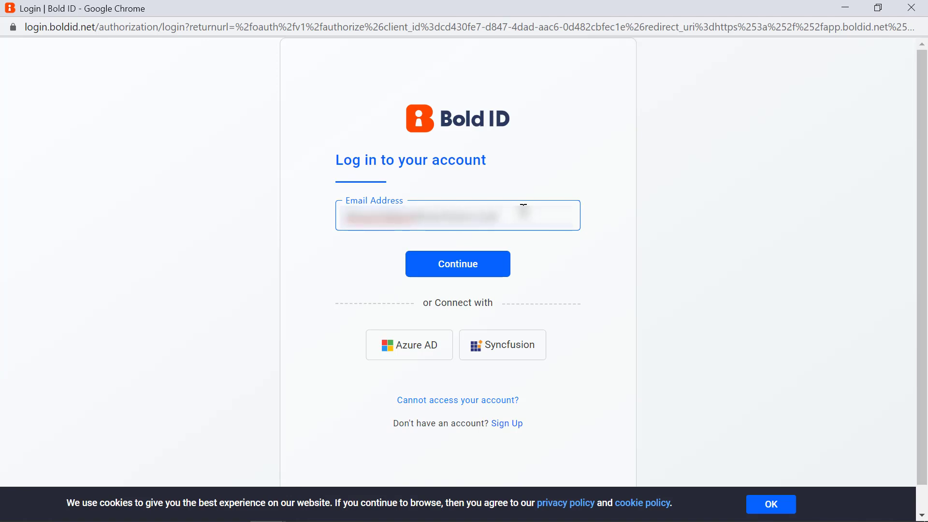
pyautogui.click(503, 265)
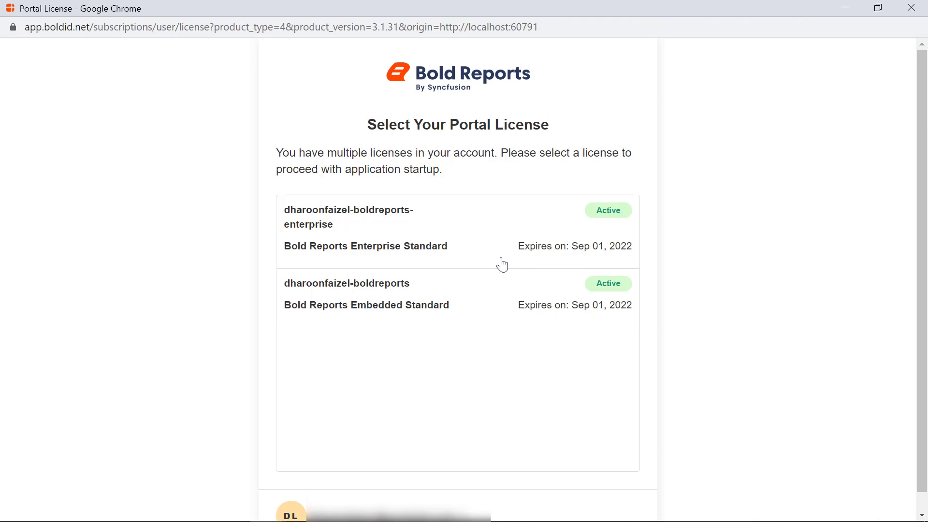
# Activate the Enterprise Standard license and choose MySQL as the Bold ID server type
pyautogui.click(502, 263)
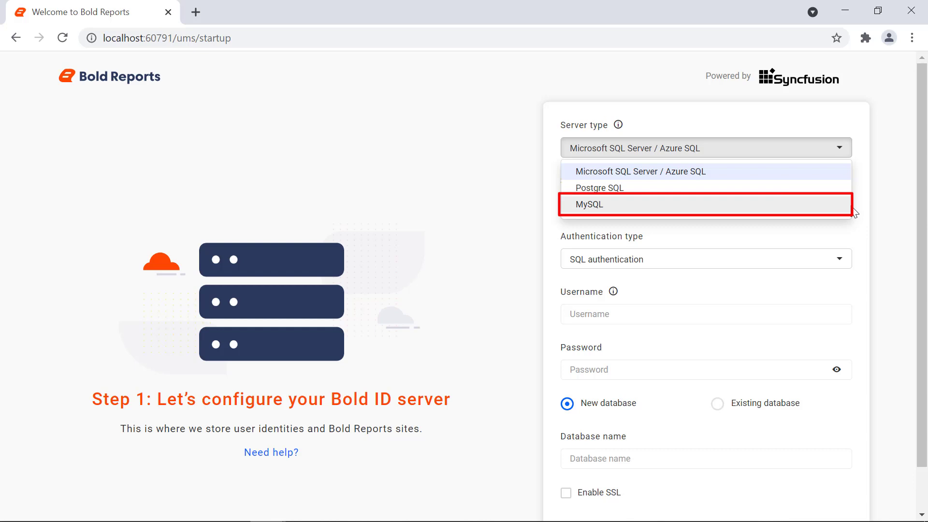
pyautogui.click(852, 209)
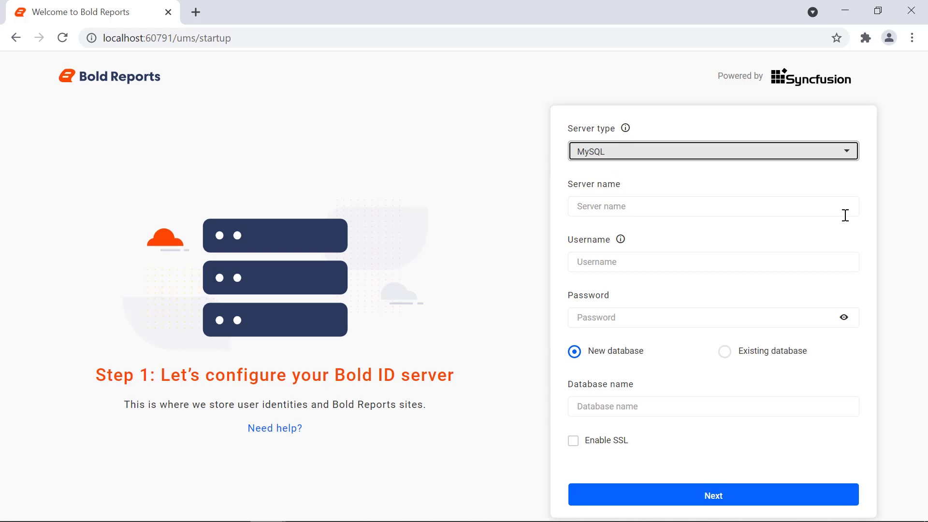
pyautogui.click(845, 213)
# Connect Bold ID to MySQL on localhost as root with its password, naming the new database BoldIDServerDB
pyautogui.write('localhost')
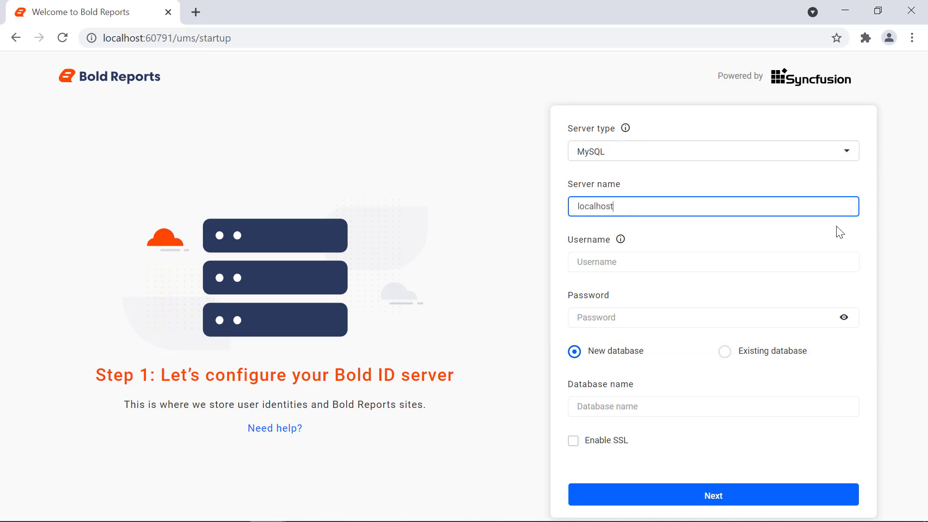
pyautogui.click(828, 256)
pyautogui.write('root')
pyautogui.press('Tab')
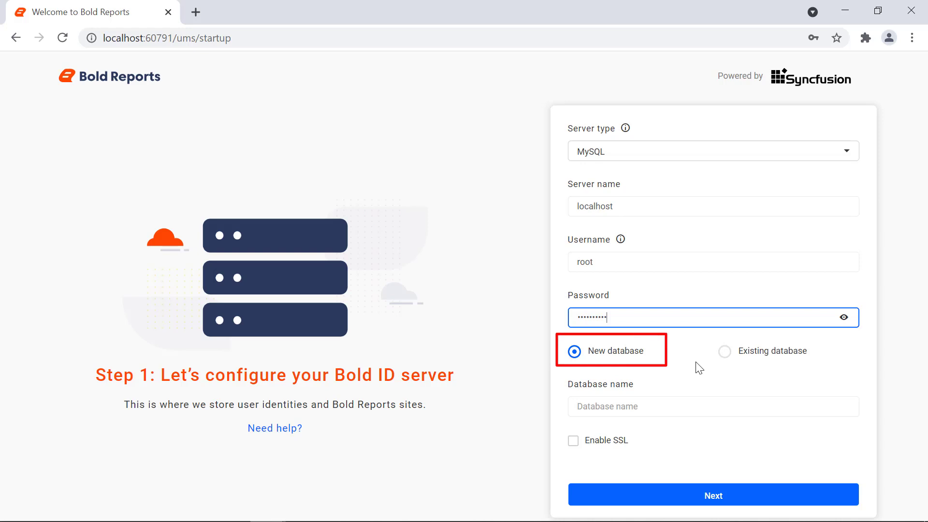
pyautogui.click(662, 404)
pyautogui.write('BoldIDServerD')
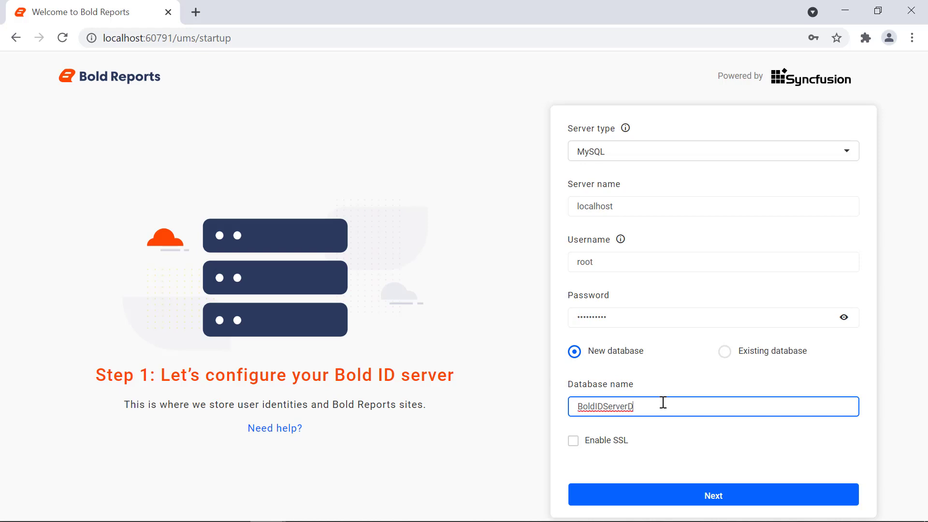
pyautogui.write('B')
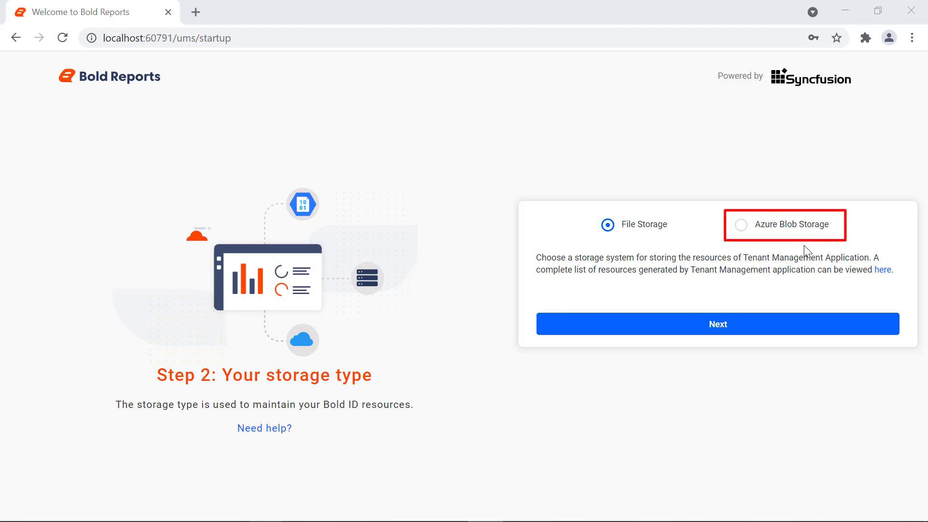
# Switch Bold ID resource storage from Azure Blob Storage to File Storage
pyautogui.click(741, 225)
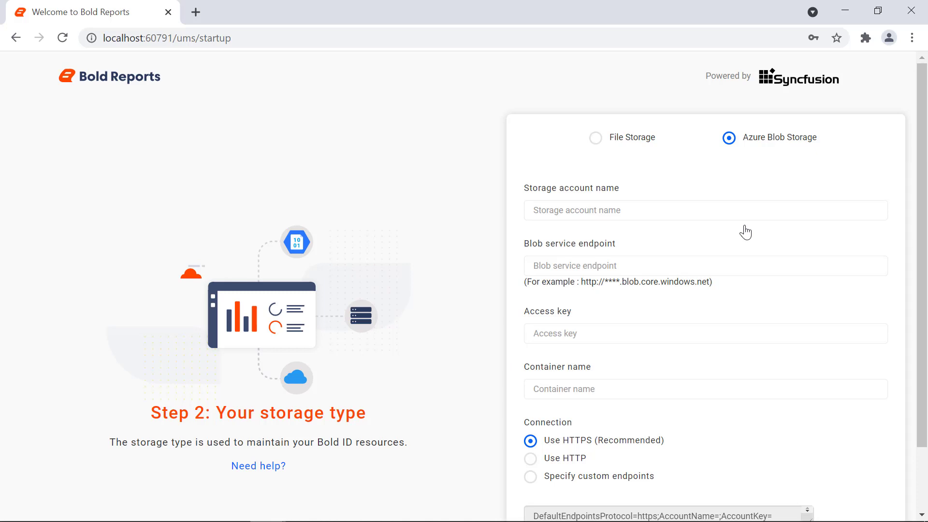
pyautogui.click(594, 145)
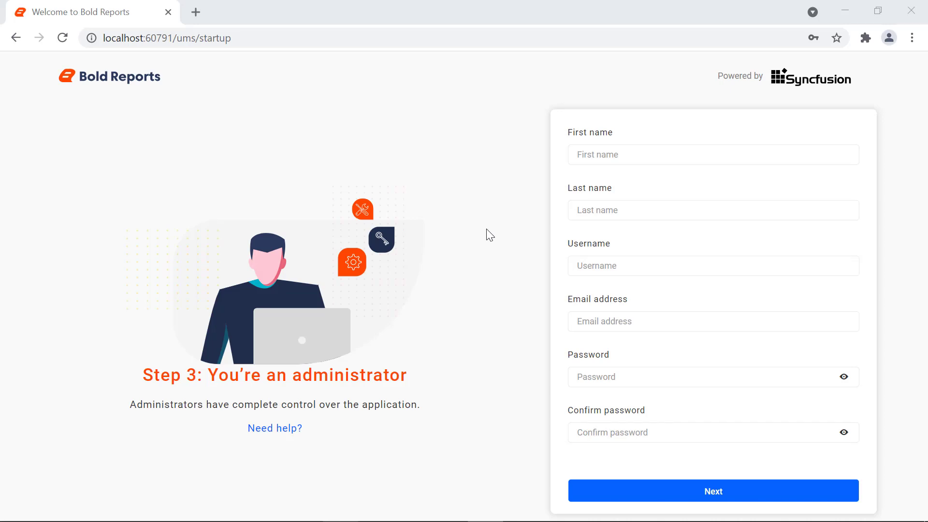
# Enter the administrator's first name, last name and username, fixing a typo in the username
pyautogui.click(576, 155)
pyautogui.press('Tab')
pyautogui.press('Tab')
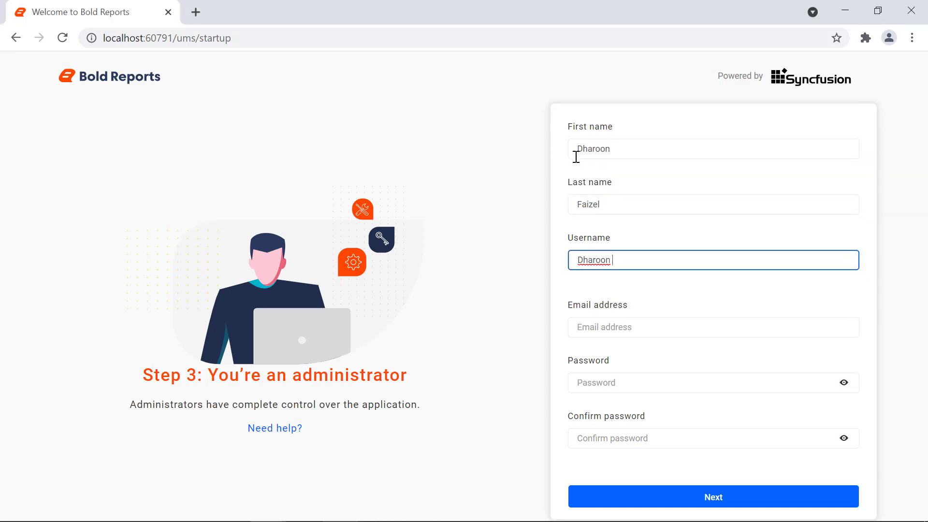
# Fill in the administrator's e-mail address, password and matching password confirmation
pyautogui.press('Tab')
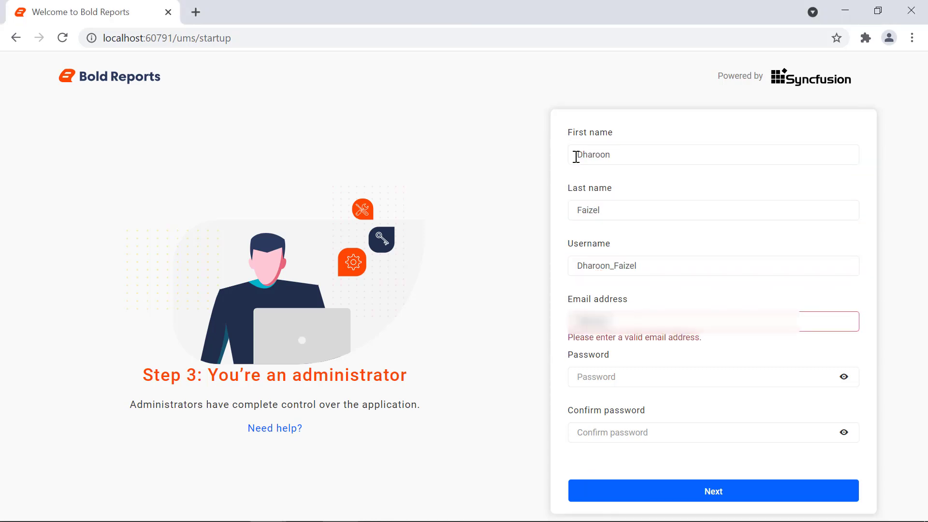
pyautogui.press('Tab')
pyautogui.press('Tab')
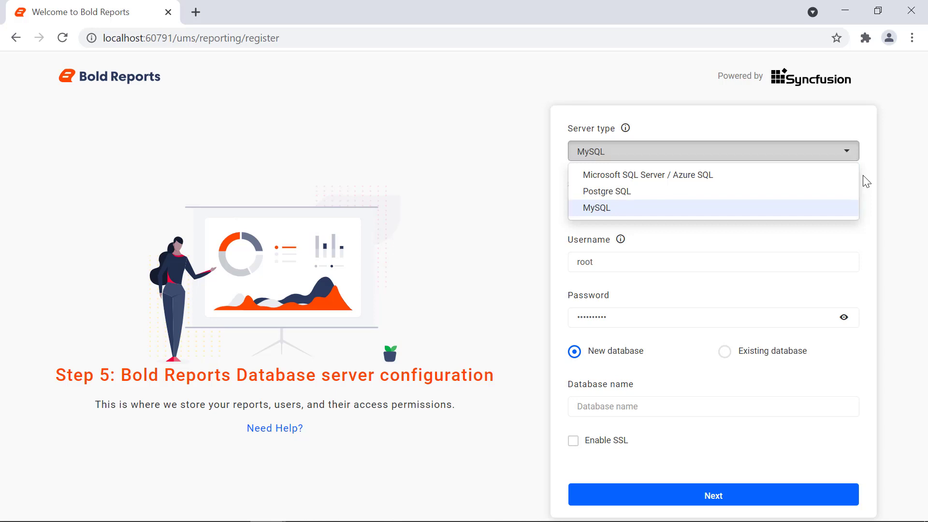
# Keep MySQL and name the new report server database BoldReportServerDB
pyautogui.click(865, 182)
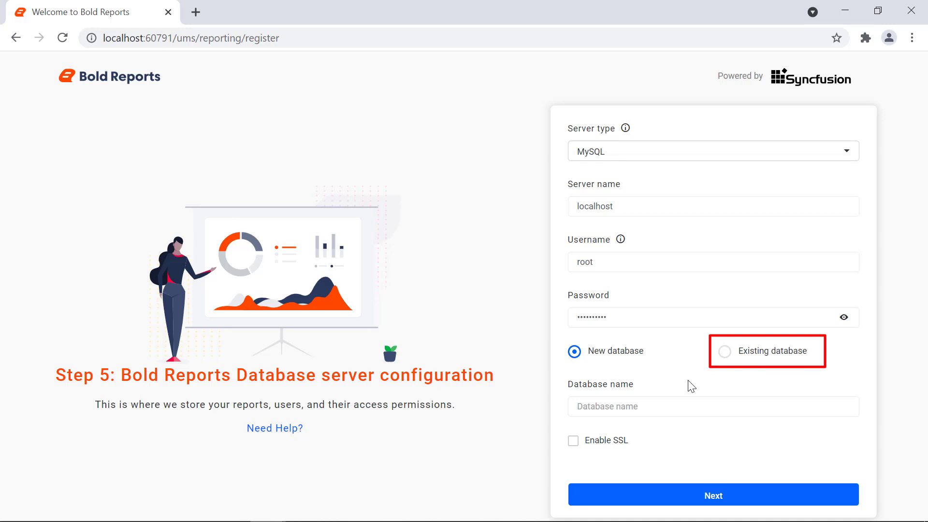
pyautogui.click(679, 405)
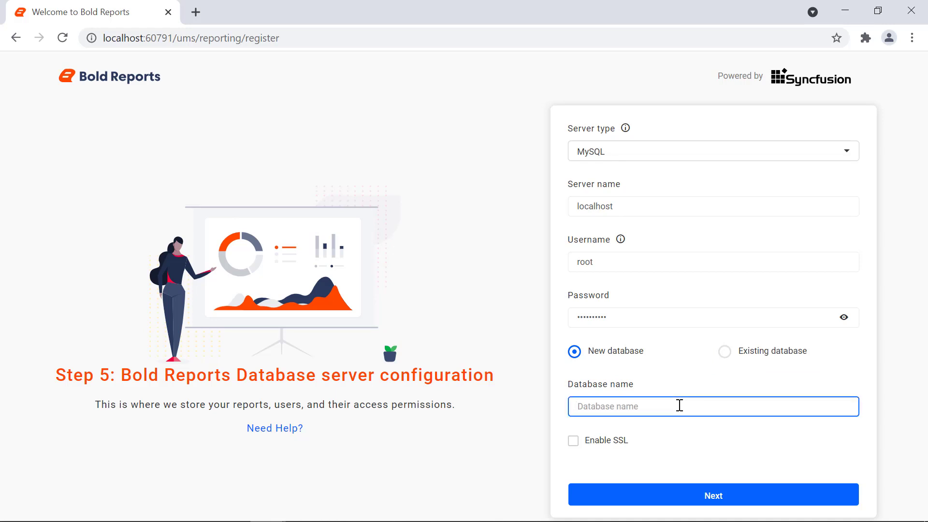
pyautogui.write('BoldReportServerDB')
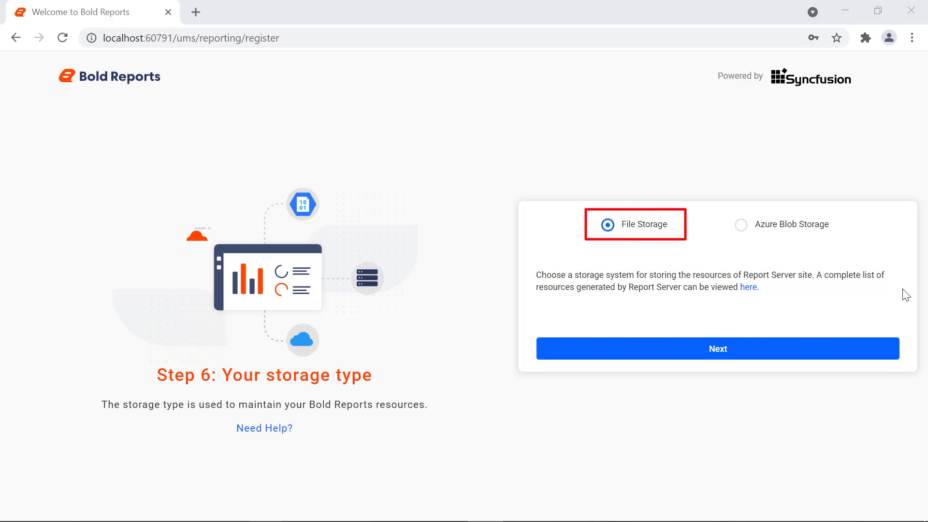
# Keep File Storage for Report Server resources and register the site
pyautogui.click(878, 351)
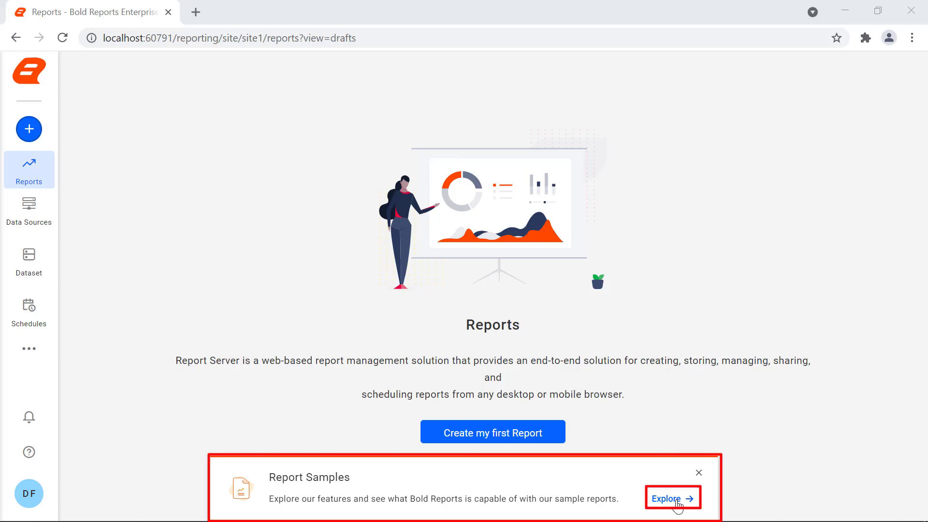
# Add the Sales Order Detail report from the Report Samples gallery
pyautogui.click(671, 499)
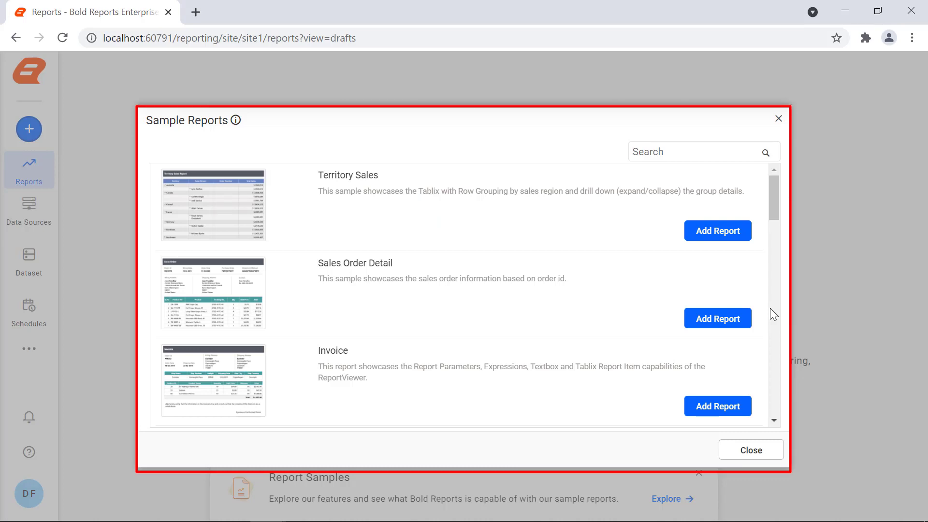
pyautogui.click(744, 320)
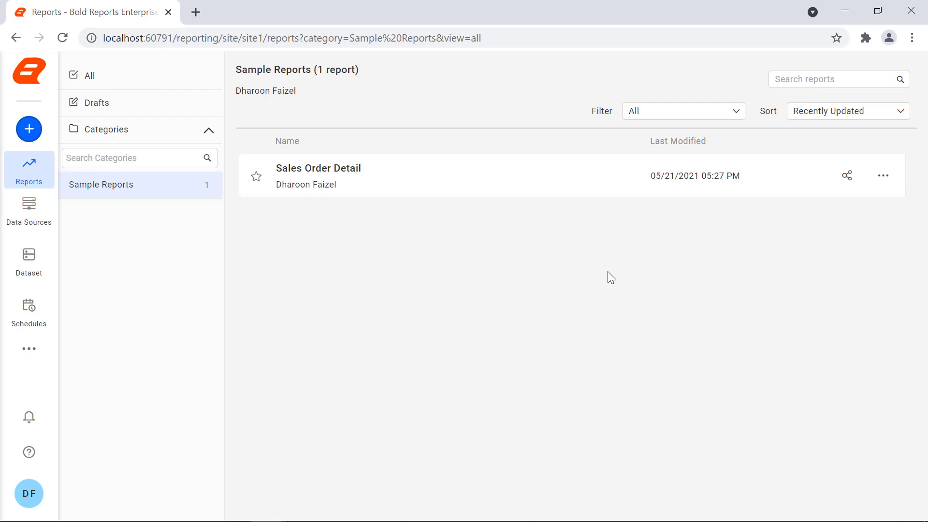
pyautogui.click(613, 193)
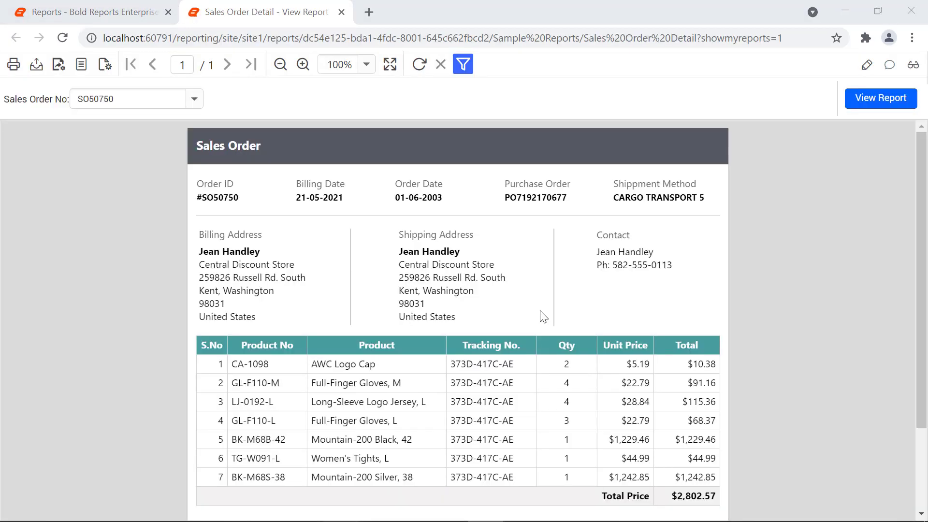
pyautogui.hotkey('ctrl', 'w')
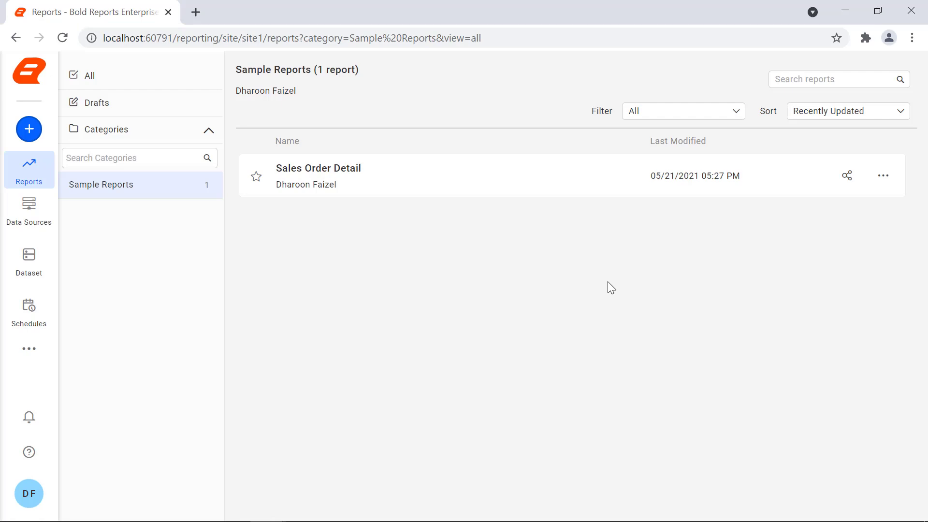